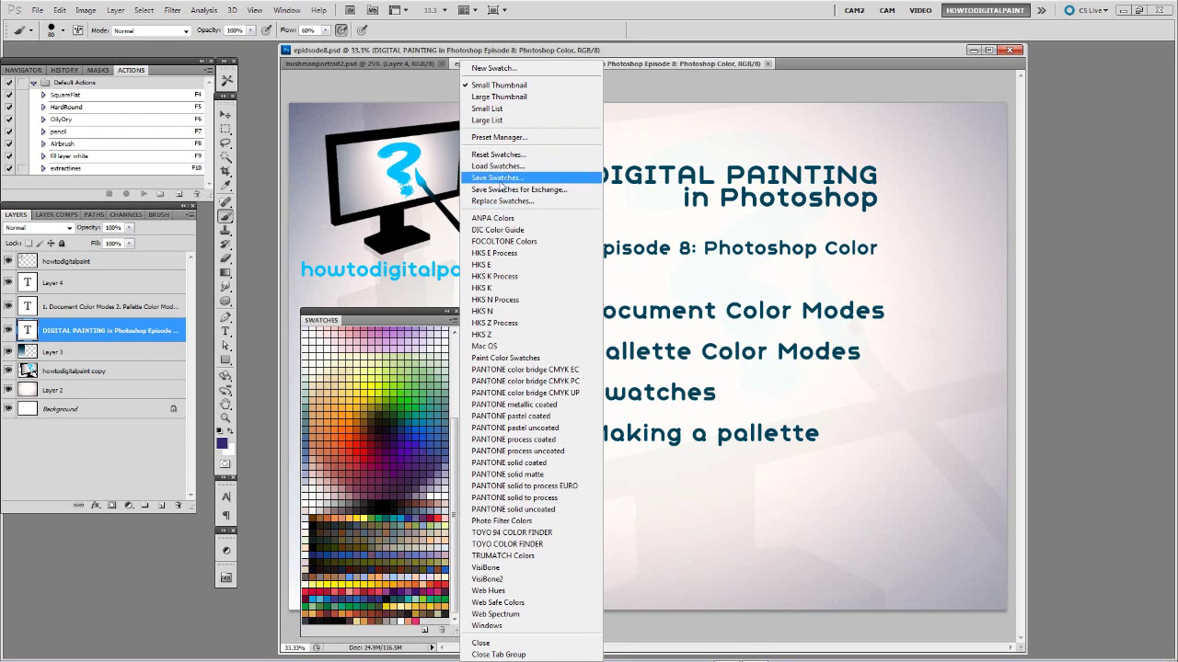
# Step: Display the swatches as a large list, pick a reddish-brown swatch, and narrow the Swatches panel and move it up
pyautogui.click(504, 120)
pyautogui.moveTo(455, 346); pyautogui.dragTo(606, 613)
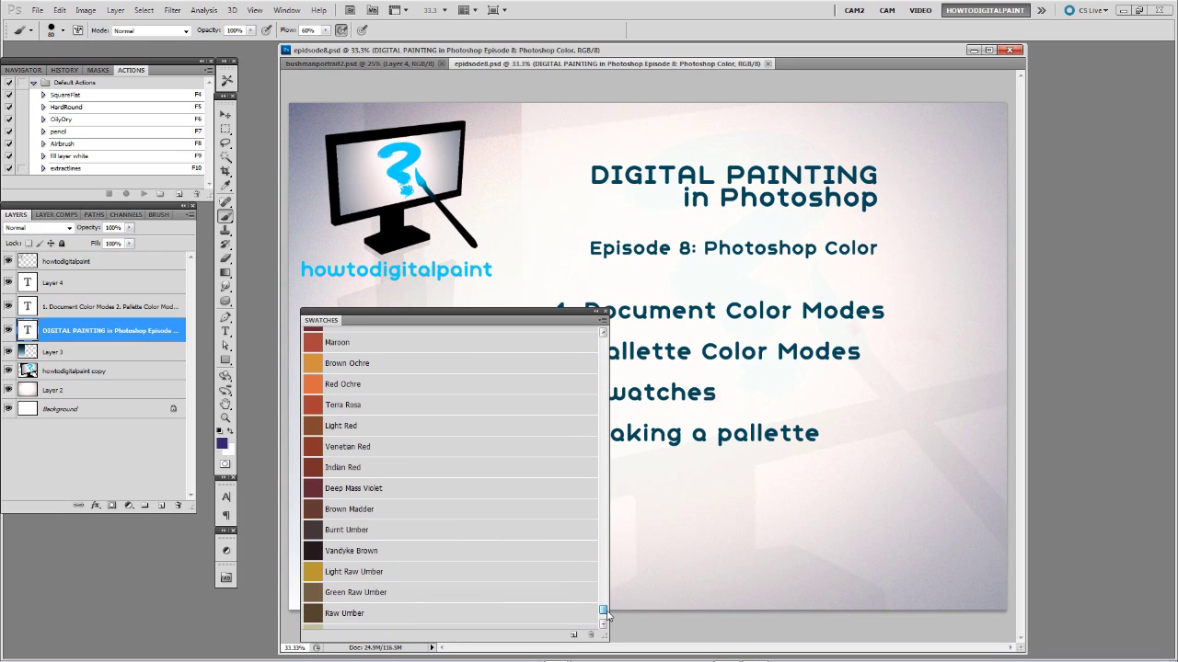
pyautogui.click(315, 382)
pyautogui.moveTo(605, 641); pyautogui.dragTo(408, 631)
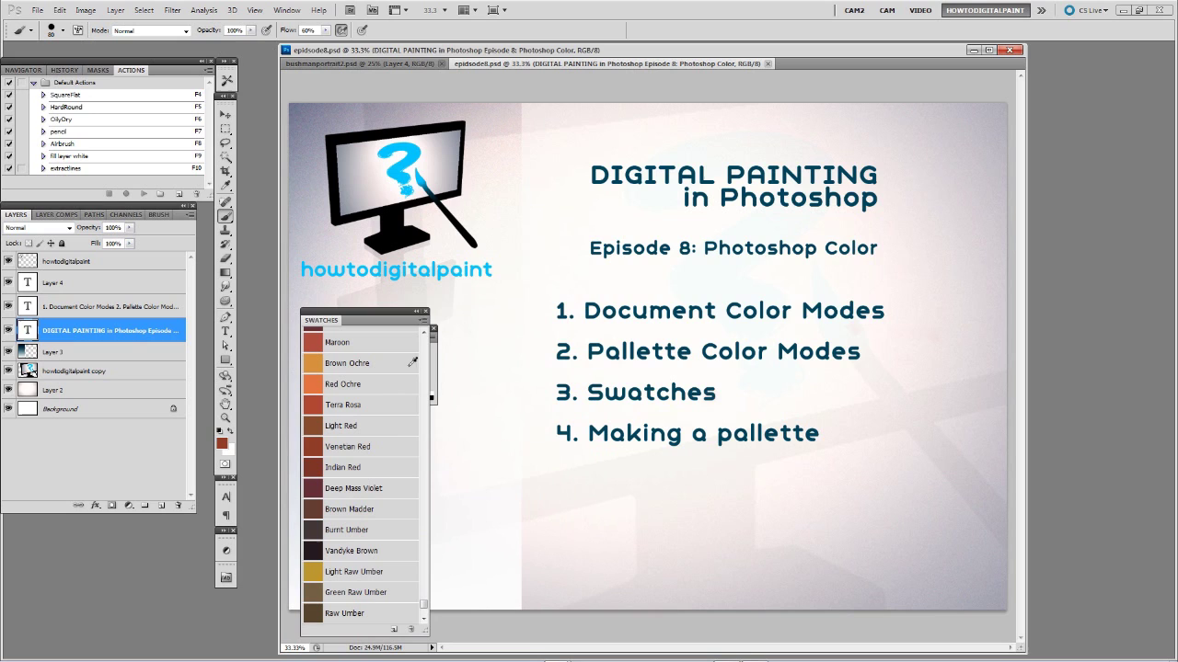
pyautogui.moveTo(411, 320); pyautogui.dragTo(413, 252)
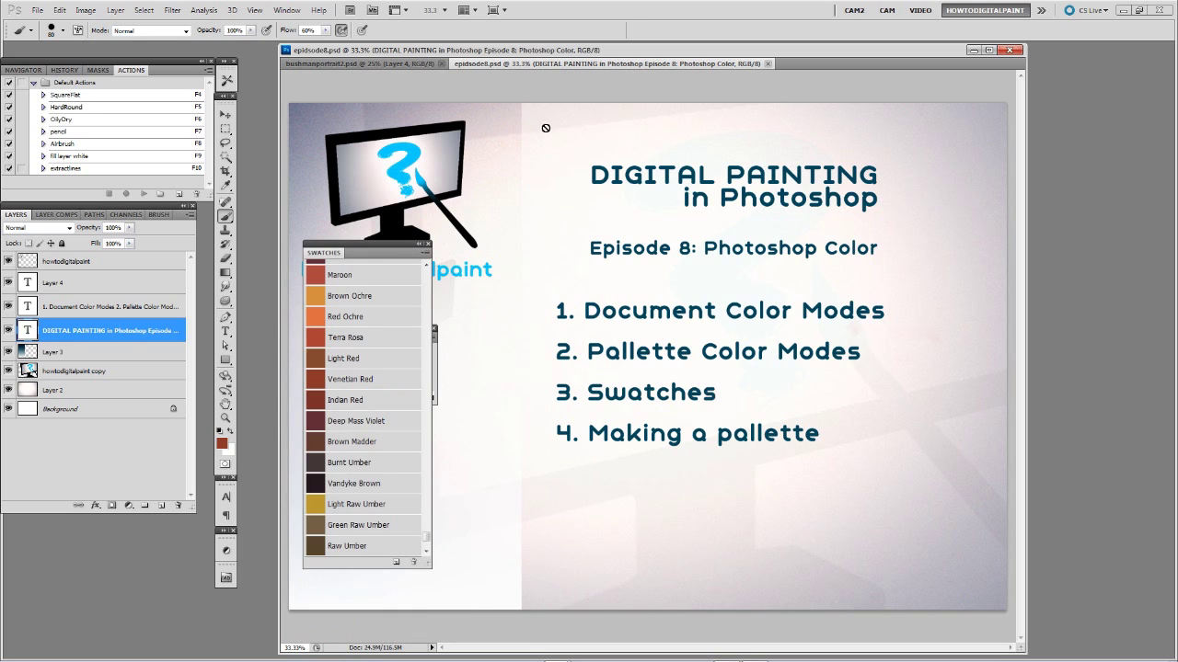
# Step: Create a new 400 × 400 pixel RGB document at 72 pixels/inch with a white background
pyautogui.click(38, 11)
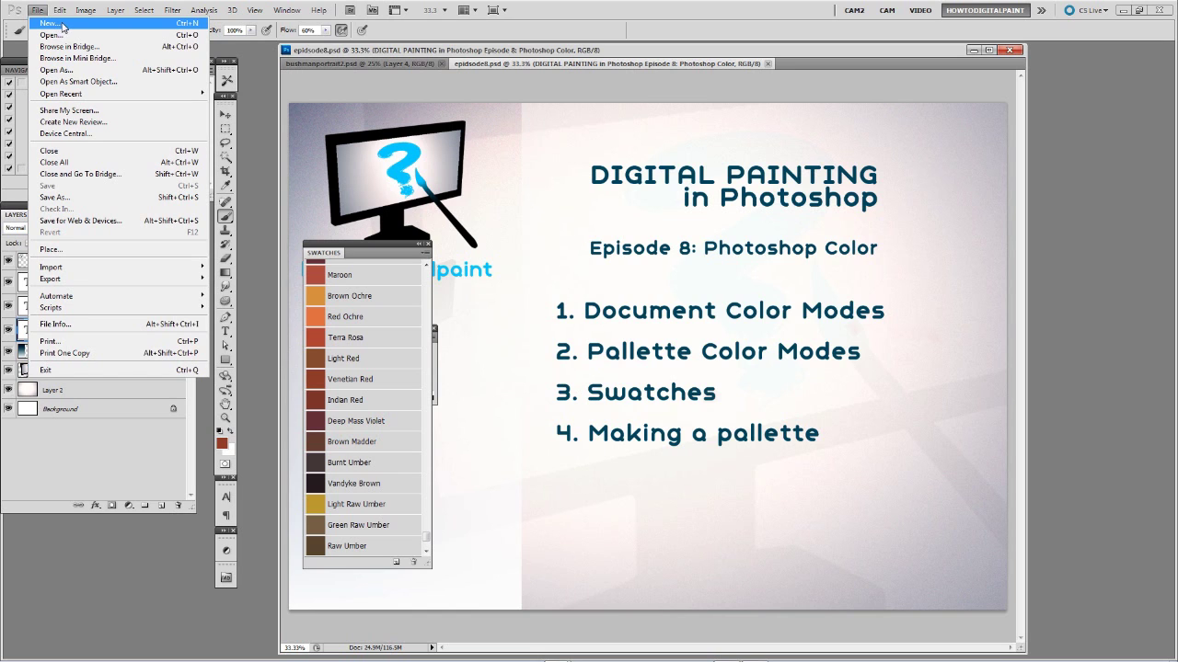
pyautogui.click(61, 26)
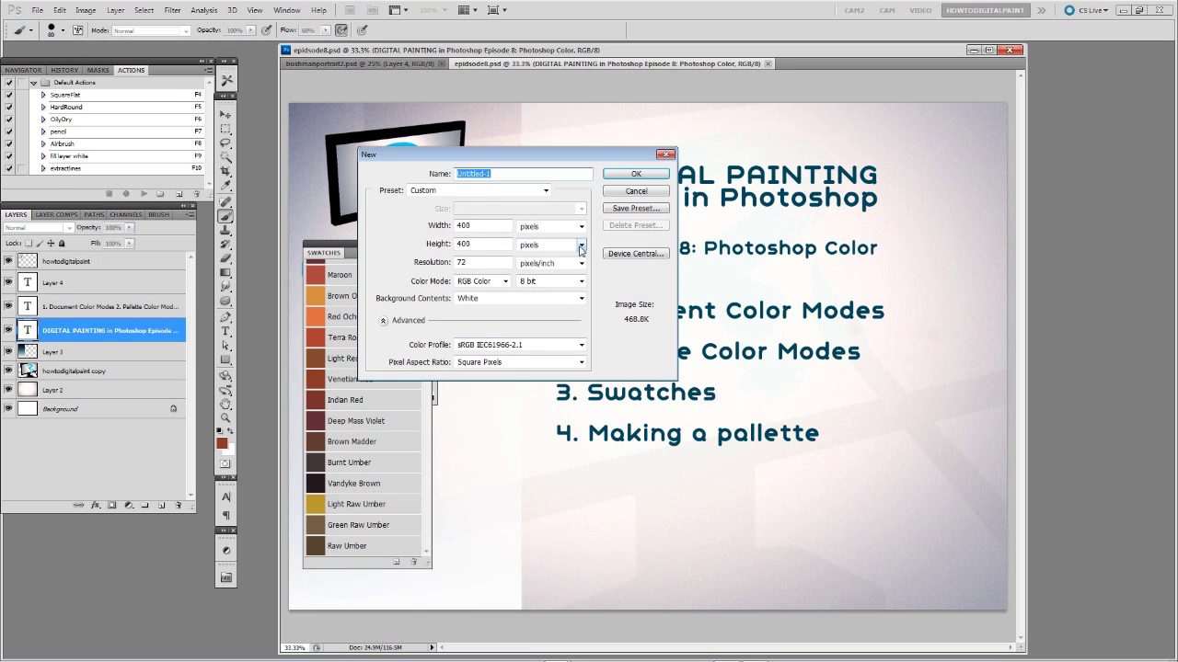
pyautogui.click(657, 176)
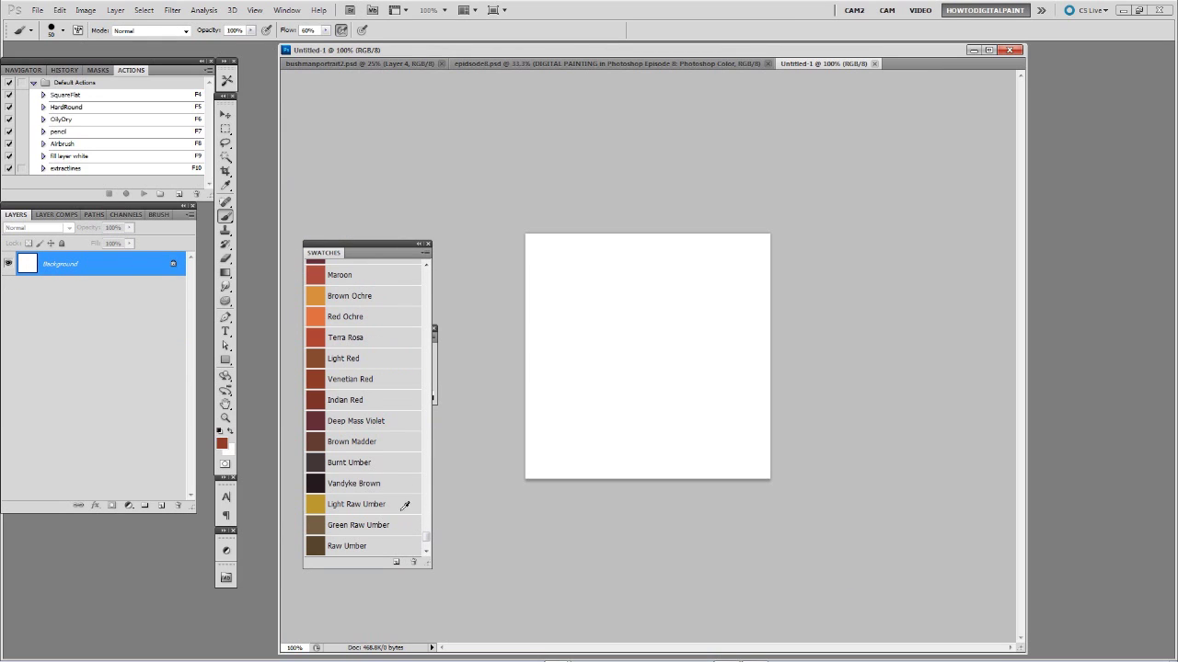
# Step: Paint a green blob and a light blue blob along the top of the blank canvas using swatch colors
pyautogui.moveTo(427, 538); pyautogui.dragTo(428, 524)
pyautogui.click(320, 306)
pyautogui.click(556, 281)
pyautogui.click(322, 368)
pyautogui.moveTo(603, 276); pyautogui.dragTo(621, 267)
# Step: Paint a red blob and a Bronze blob below the first two using swatch colors
pyautogui.moveTo(426, 526)
pyautogui.mouseDown()
pyautogui.moveTo(426, 544)
pyautogui.moveTo(427, 534)
pyautogui.mouseUp()
pyautogui.click(316, 448)
pyautogui.moveTo(611, 318); pyautogui.dragTo(581, 357)
pyautogui.moveTo(426, 535); pyautogui.dragTo(427, 546)
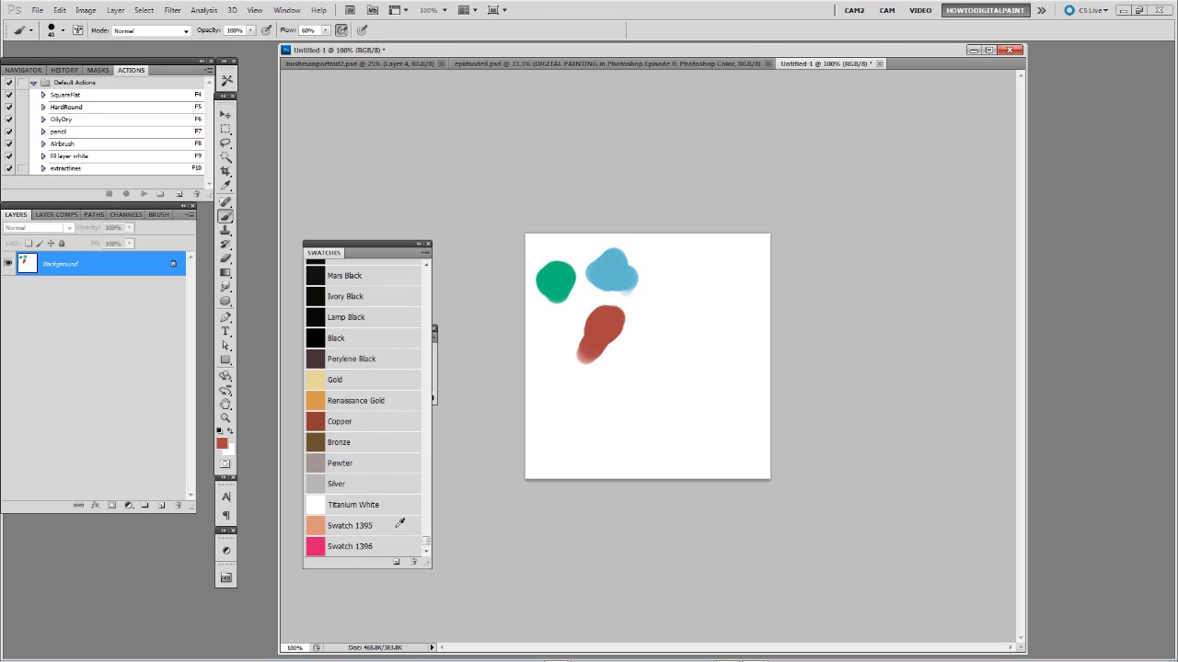
pyautogui.click(337, 442)
pyautogui.moveTo(653, 338); pyautogui.dragTo(668, 352)
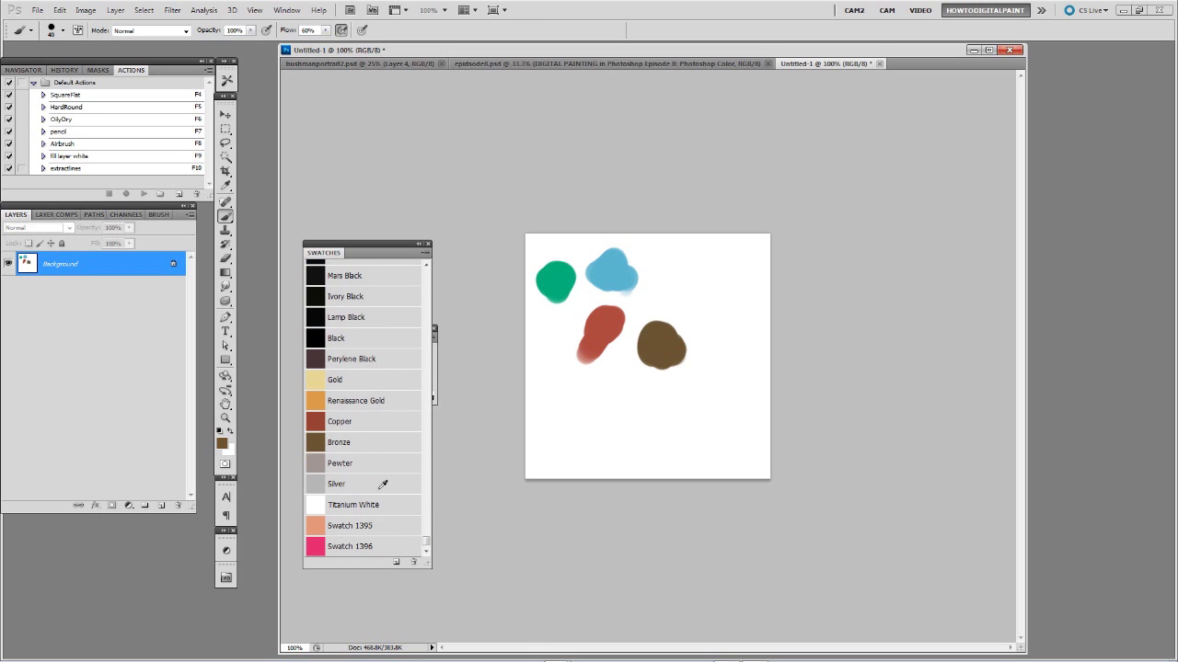
pyautogui.moveTo(426, 542); pyautogui.dragTo(426, 536)
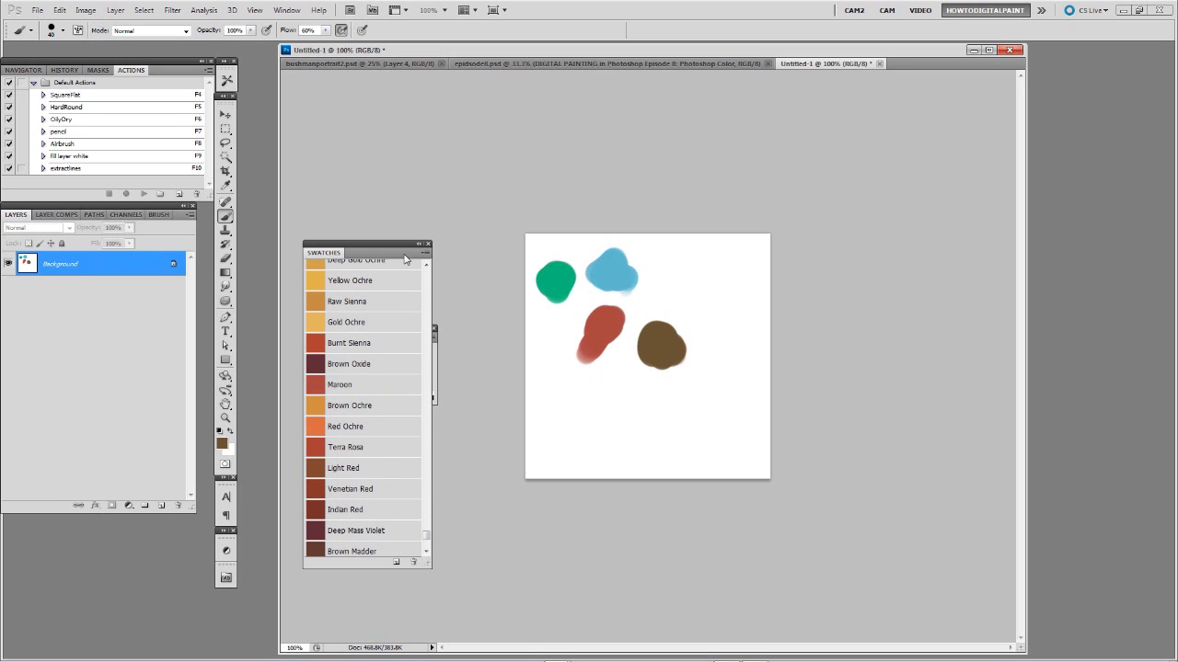
# Step: Float the color-blob document in its own small window and arrange it beside a narrowed bushmanportrait2.psd window, with the Swatches panel out of the way
pyautogui.moveTo(836, 64); pyautogui.dragTo(319, 74)
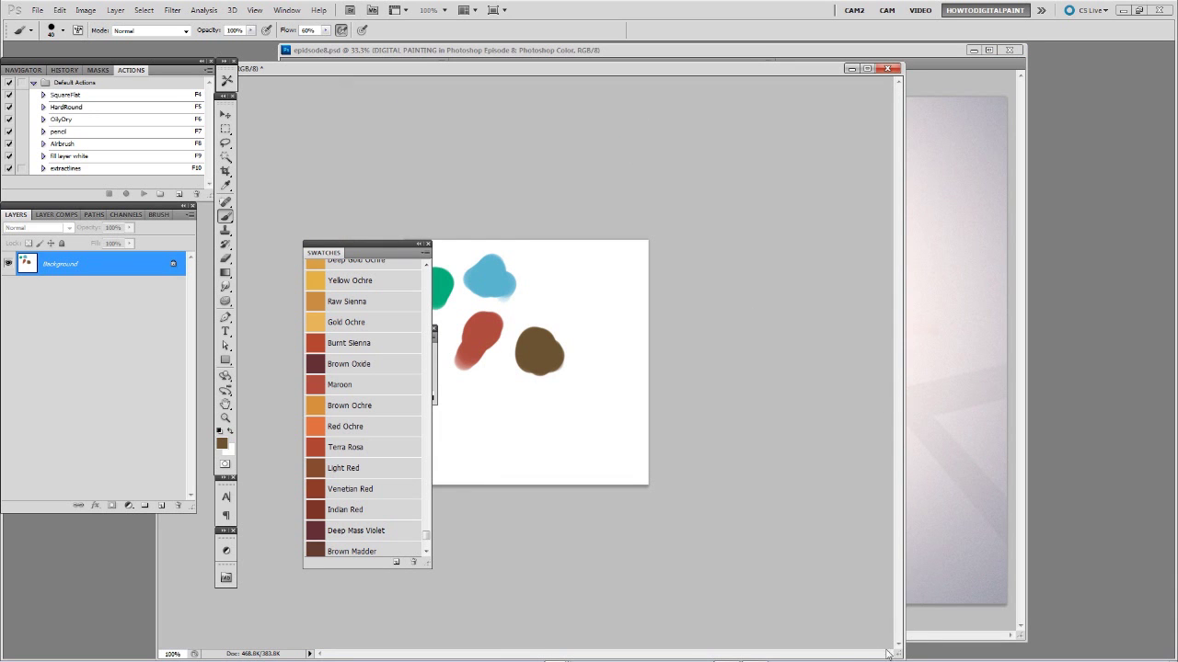
pyautogui.moveTo(892, 651); pyautogui.dragTo(419, 309)
pyautogui.click(428, 243)
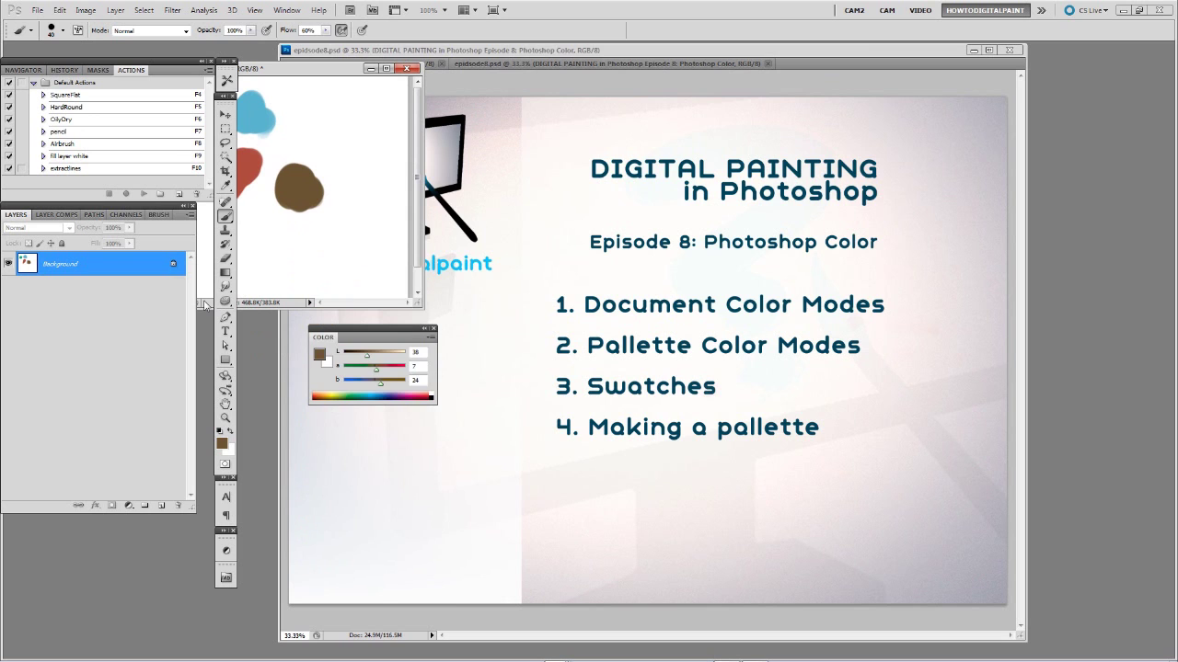
pyautogui.moveTo(143, 297); pyautogui.dragTo(142, 295)
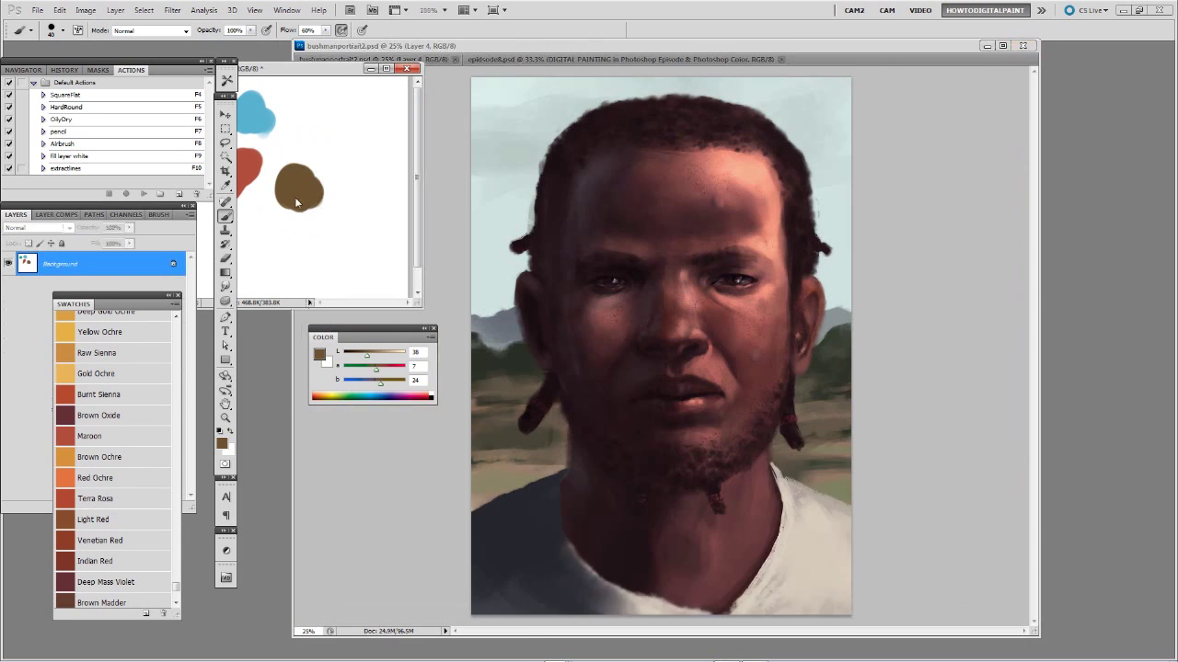
pyautogui.moveTo(293, 317); pyautogui.dragTo(530, 319)
pyautogui.moveTo(325, 71); pyautogui.dragTo(413, 70)
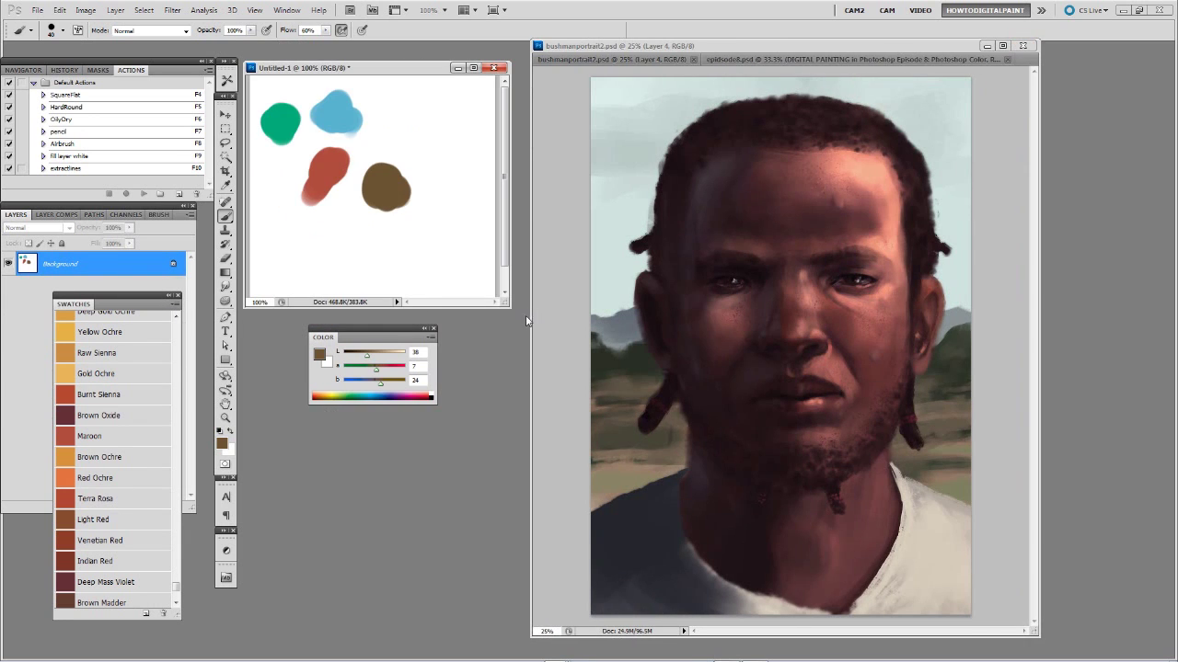
# Step: Sample the light blue blob and brush it into the sky at the portrait's upper right corner
pyautogui.click(635, 59)
pyautogui.keyDown('alt'); pyautogui.click(338, 103); pyautogui.keyUp('alt')
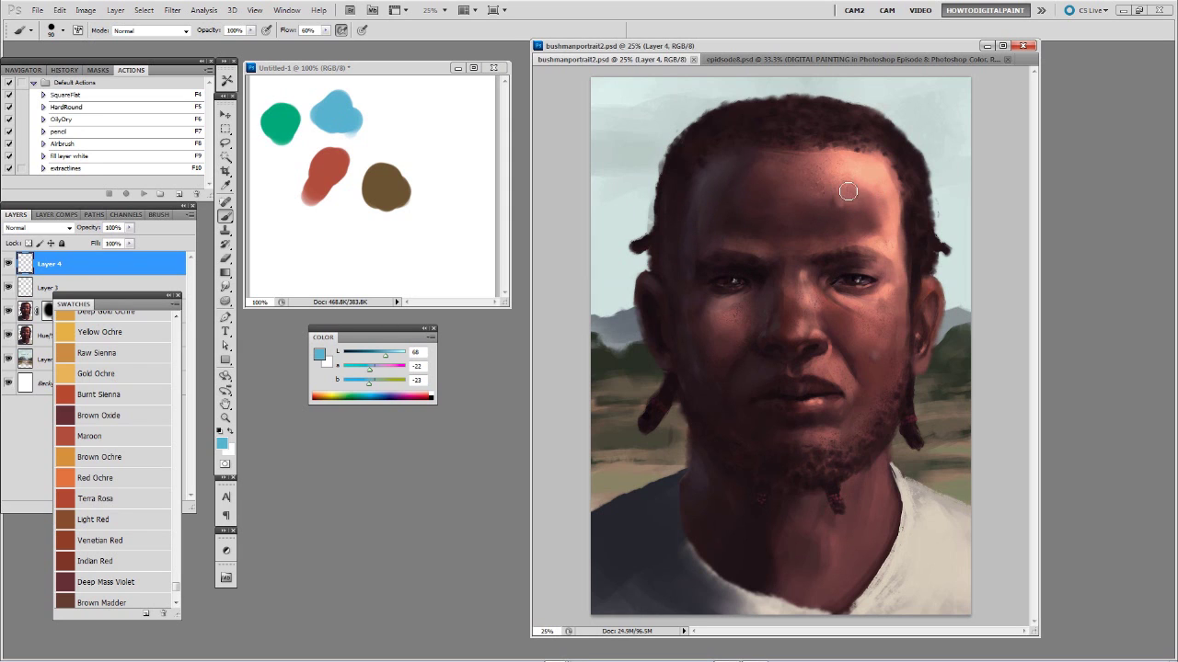
pyautogui.moveTo(929, 92)
pyautogui.mouseDown()
pyautogui.moveTo(938, 88)
pyautogui.moveTo(889, 97)
pyautogui.mouseUp()
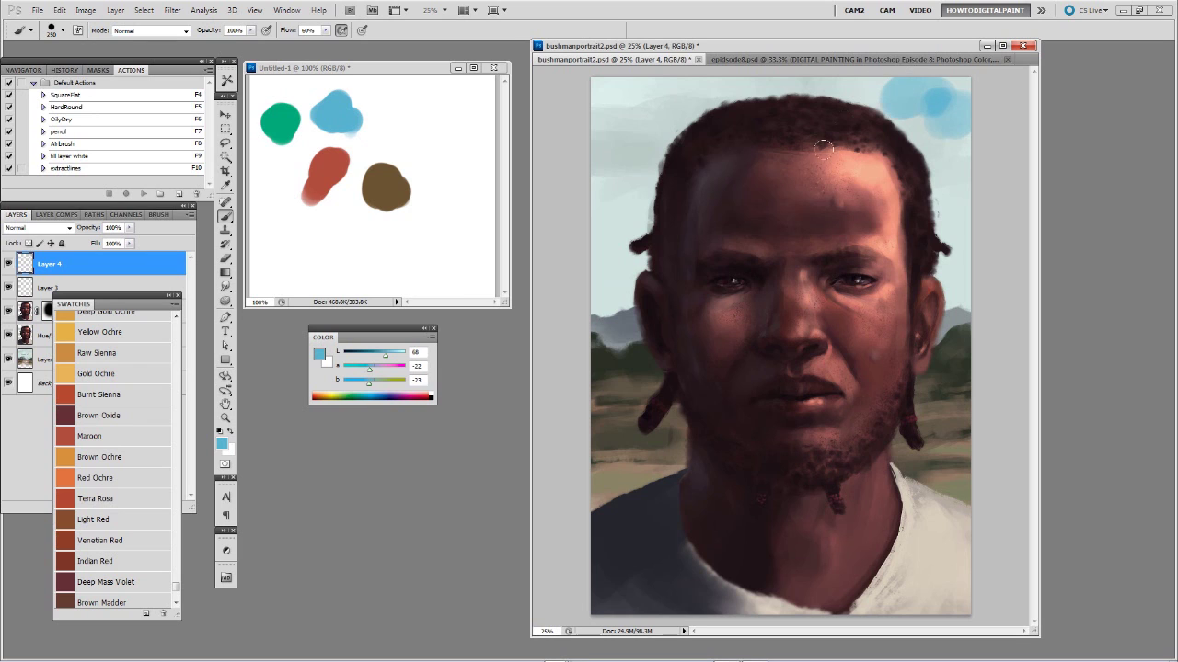
# Step: Sample the red blob and paint a larger red blob in the upper right of the palette document, then reduce the brush size
pyautogui.keyDown('alt'); pyautogui.click(337, 161); pyautogui.keyUp('alt')
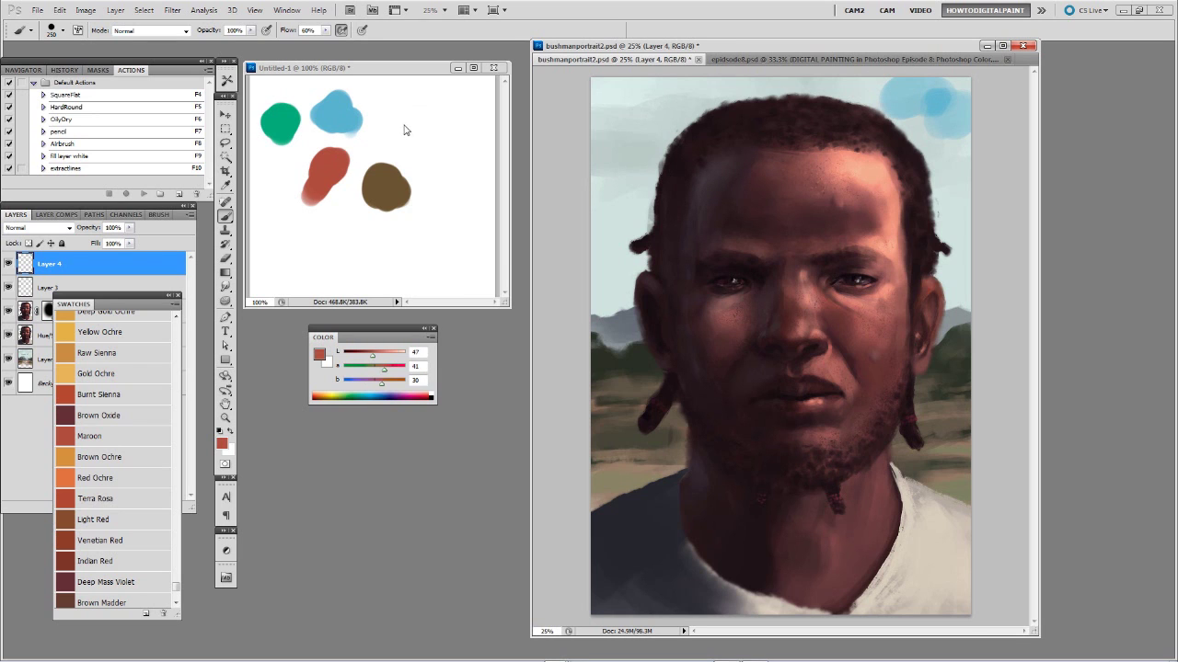
pyautogui.click(383, 85)
pyautogui.click(425, 122)
pyautogui.press('[')
pyautogui.press('[')
pyautogui.moveTo(420, 121)
pyautogui.mouseDown()
pyautogui.moveTo(398, 157)
pyautogui.moveTo(375, 171)
pyautogui.moveTo(393, 191)
pyautogui.moveTo(370, 182)
pyautogui.moveTo(413, 122)
pyautogui.mouseUp()
# Step: Sample the brown blob, paint it over the large red blob and pick up the mixed color
pyautogui.press('alt')
pyautogui.keyDown('alt'); pyautogui.click(388, 186); pyautogui.keyUp('alt')
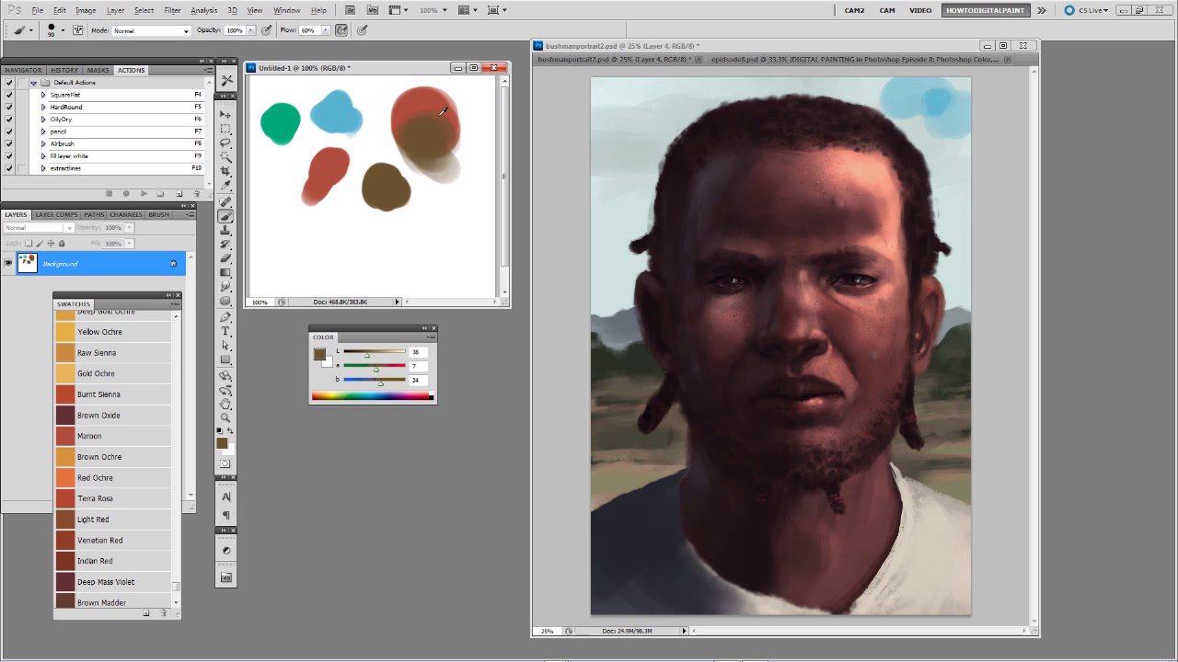
pyautogui.keyDown('alt'); pyautogui.click(440, 121); pyautogui.keyUp('alt')
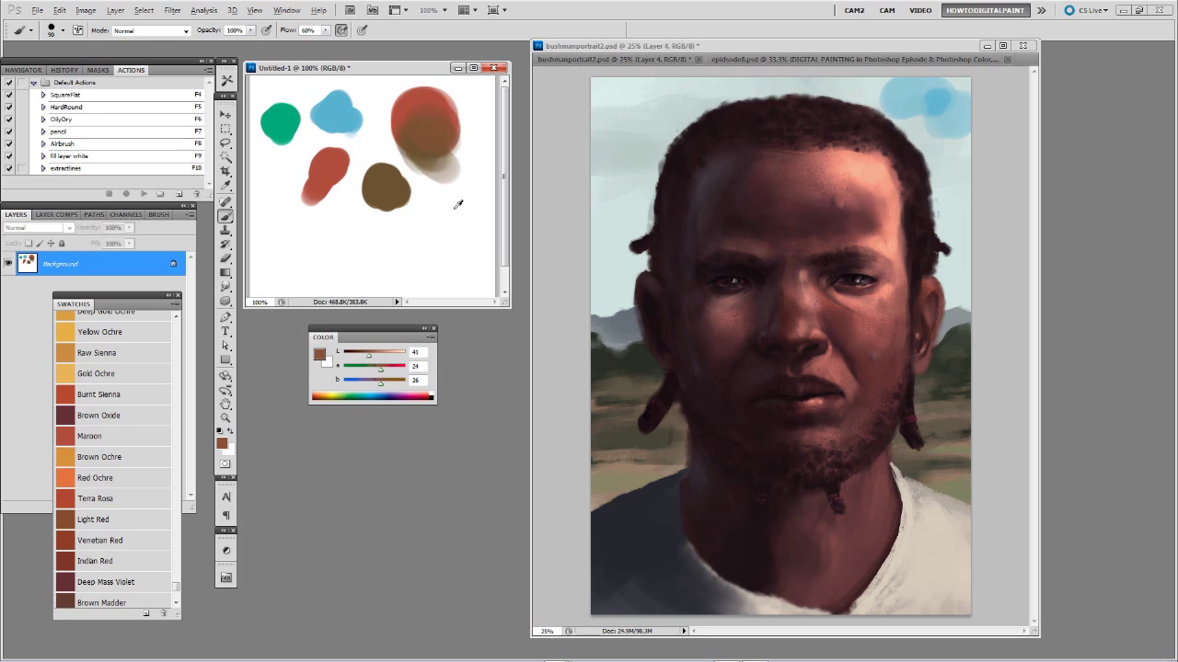
pyautogui.keyDown('alt'); pyautogui.click(420, 127); pyautogui.keyUp('alt')
# Step: Blend the red and brown in the large blob by repeatedly resampling its colors and brushing the brown downward
pyautogui.press('alt')
pyautogui.press('alt')
pyautogui.keyDown('alt'); pyautogui.click(428, 98); pyautogui.keyUp('alt')
pyautogui.keyDown('alt'); pyautogui.click(427, 102); pyautogui.keyUp('alt')
pyautogui.moveTo(417, 112); pyautogui.dragTo(441, 188)
pyautogui.keyDown('alt'); pyautogui.click(413, 143); pyautogui.keyUp('alt')
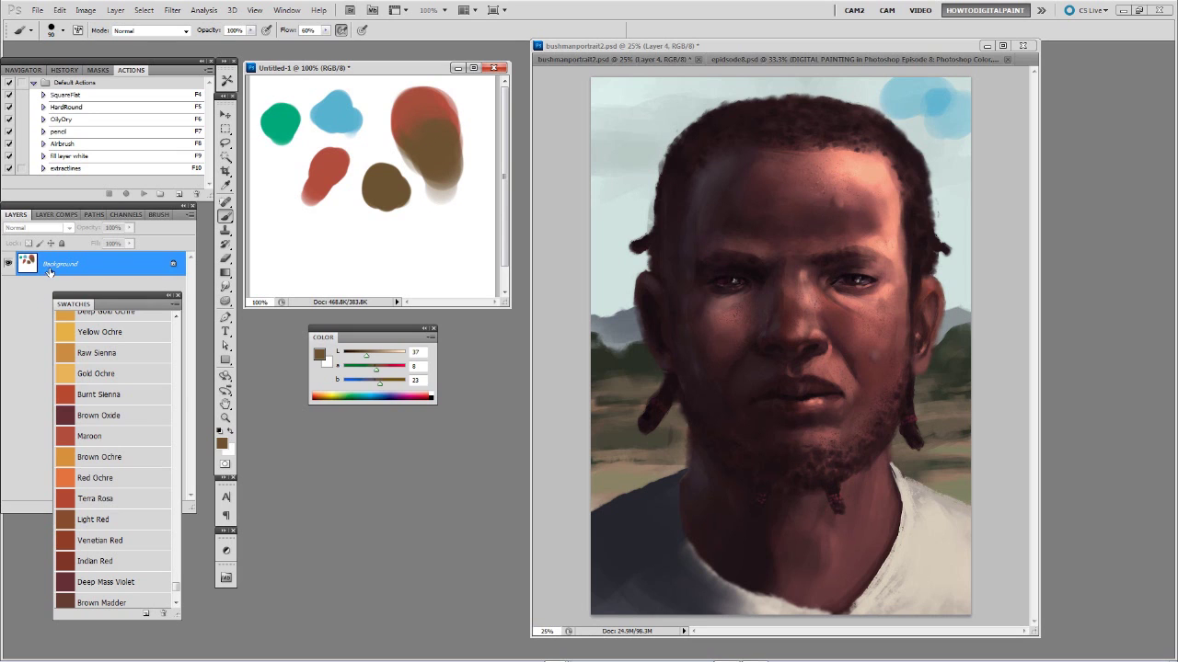
# Step: Return to the portrait document, move the Swatches panel off the layer list and add a new layer above Layer 4
pyautogui.click(615, 59)
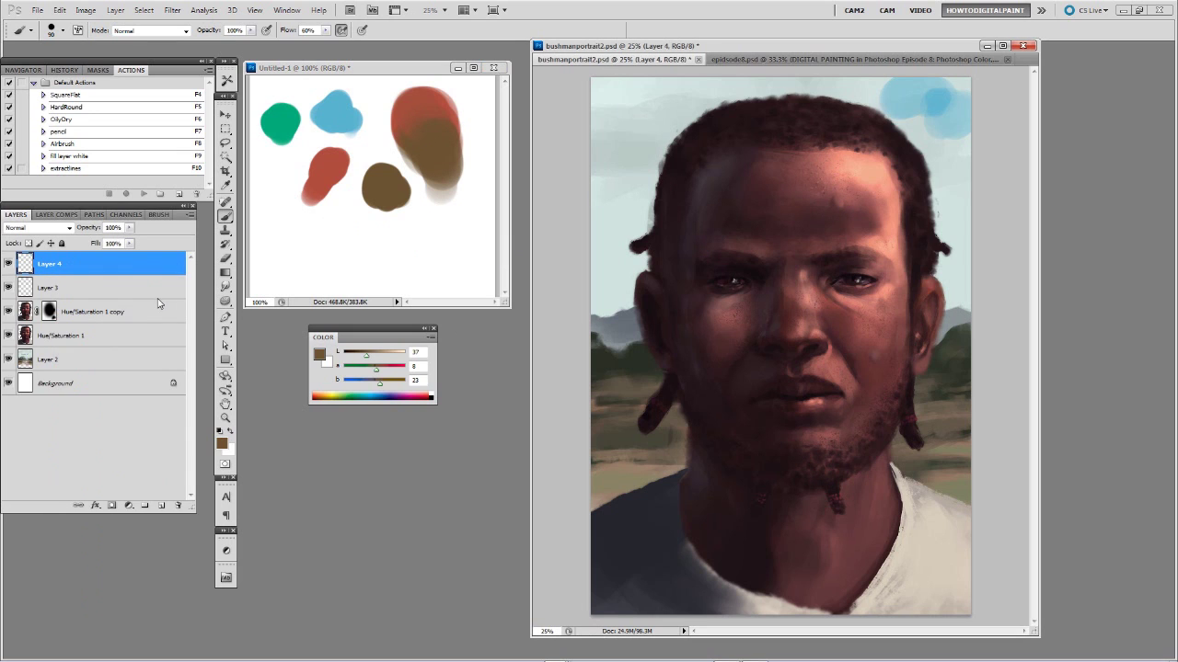
pyautogui.click(256, 326)
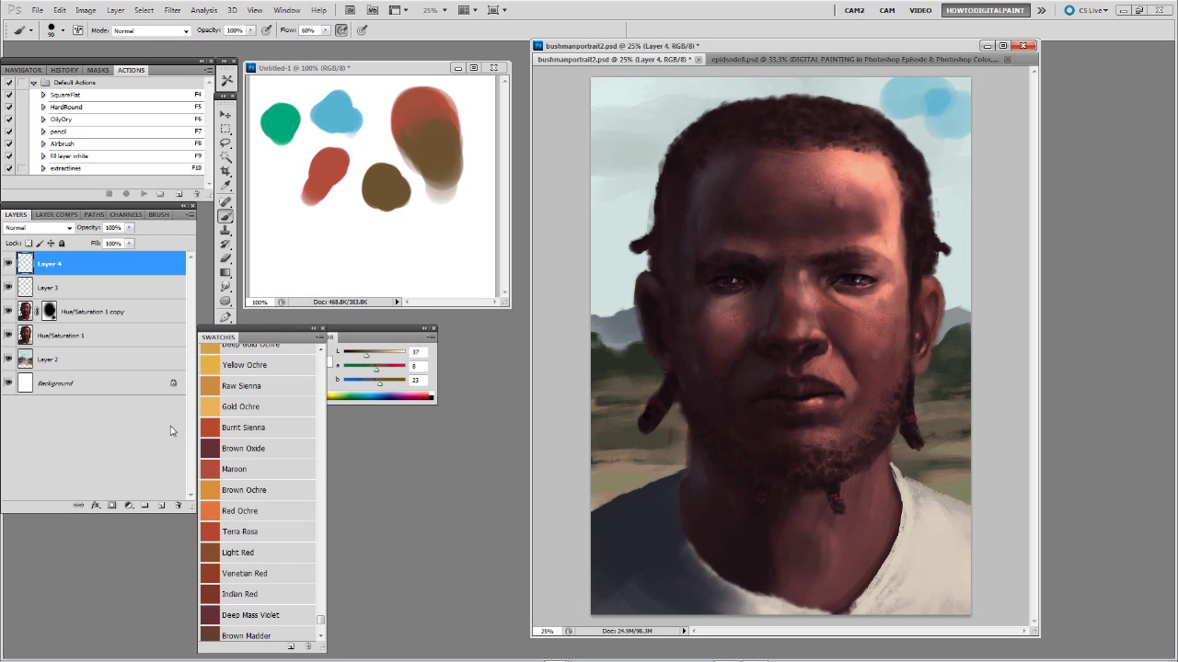
pyautogui.click(161, 506)
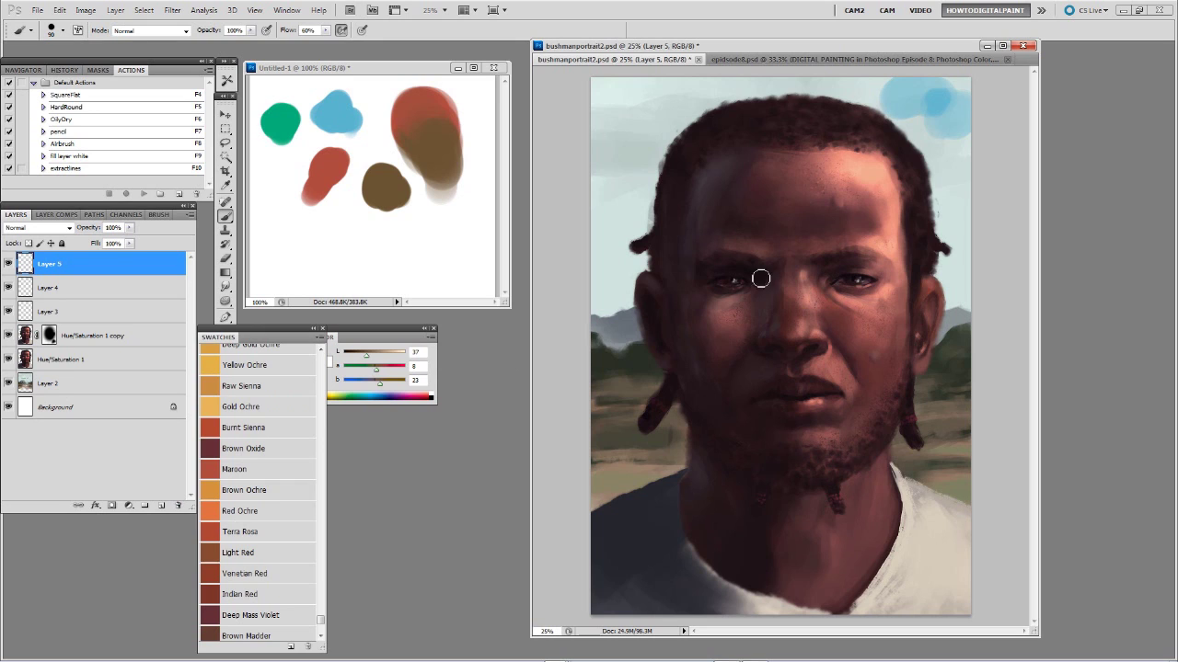
# Step: Blend the skin tones on the lit side of the forehead by repeatedly sampling neighboring colors and brushing them in
pyautogui.keyDown('alt'); pyautogui.click(864, 186); pyautogui.keyUp('alt')
pyautogui.moveTo(859, 184)
pyautogui.mouseDown()
pyautogui.moveTo(849, 186)
pyautogui.moveTo(877, 204)
pyautogui.moveTo(835, 186)
pyautogui.moveTo(868, 190)
pyautogui.mouseUp()
pyautogui.keyDown('alt'); pyautogui.click(860, 177); pyautogui.keyUp('alt')
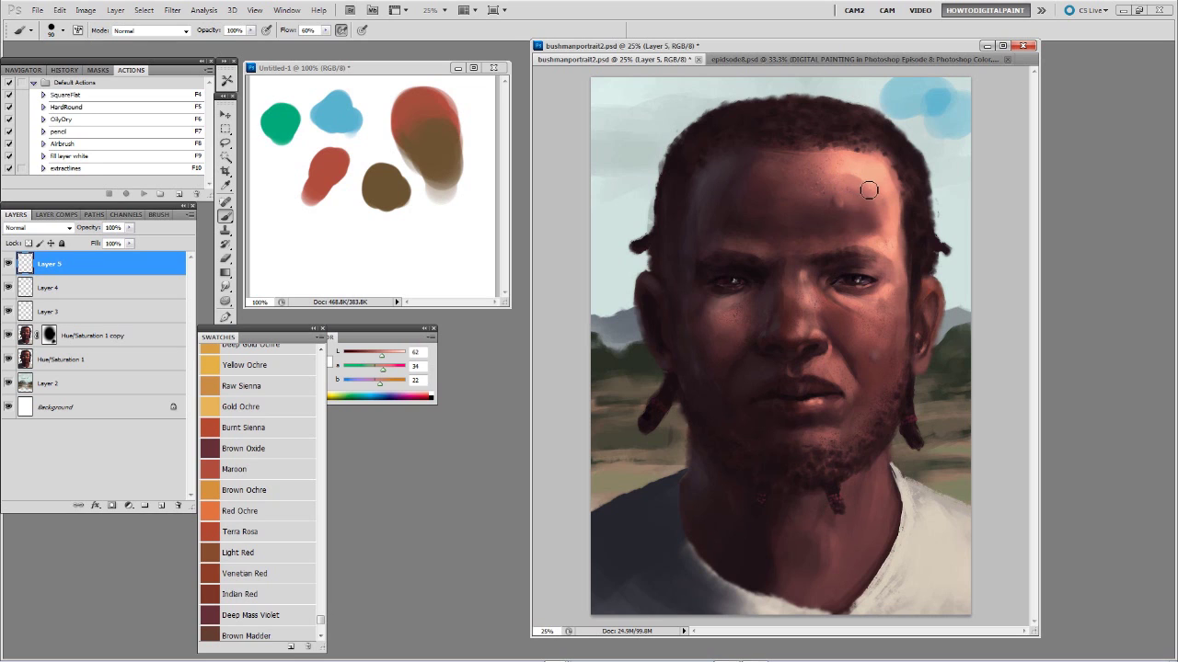
pyautogui.keyDown('alt'); pyautogui.click(854, 175); pyautogui.keyUp('alt')
pyautogui.keyDown('alt'); pyautogui.click(854, 173); pyautogui.keyUp('alt')
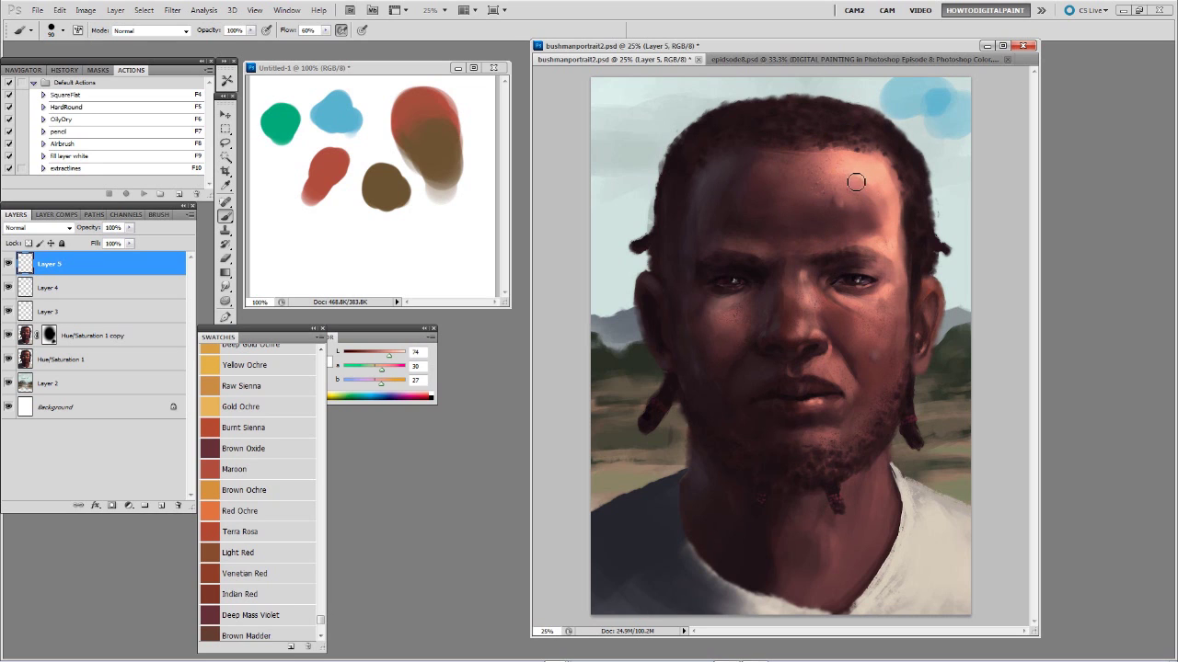
pyautogui.keyDown('alt'); pyautogui.click(859, 180); pyautogui.keyUp('alt')
pyautogui.moveTo(855, 178)
pyautogui.mouseDown()
pyautogui.moveTo(887, 212)
pyautogui.moveTo(852, 178)
pyautogui.mouseUp()
pyautogui.keyDown('alt'); pyautogui.click(862, 186); pyautogui.keyUp('alt')
pyautogui.keyDown('alt'); pyautogui.click(869, 193); pyautogui.keyUp('alt')
pyautogui.keyDown('alt'); pyautogui.click(867, 189); pyautogui.keyUp('alt')
# Step: Move the Color panel clear of the Swatches panel and leave it displayed
pyautogui.moveTo(343, 328); pyautogui.dragTo(354, 329)
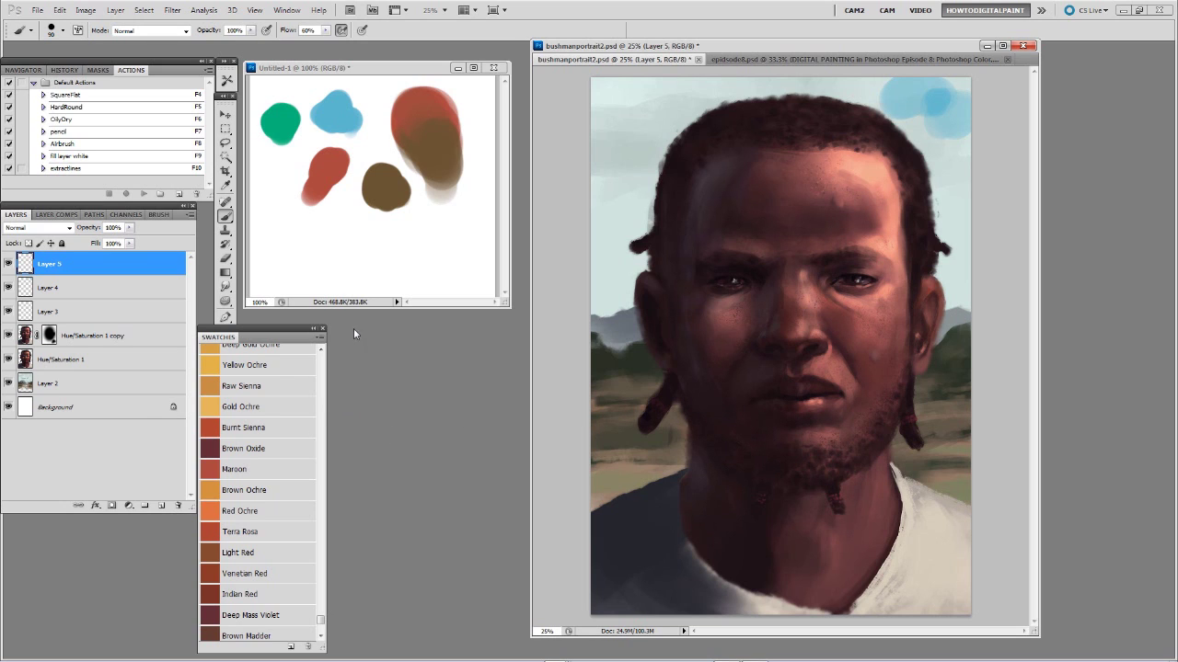
pyautogui.press('F6')
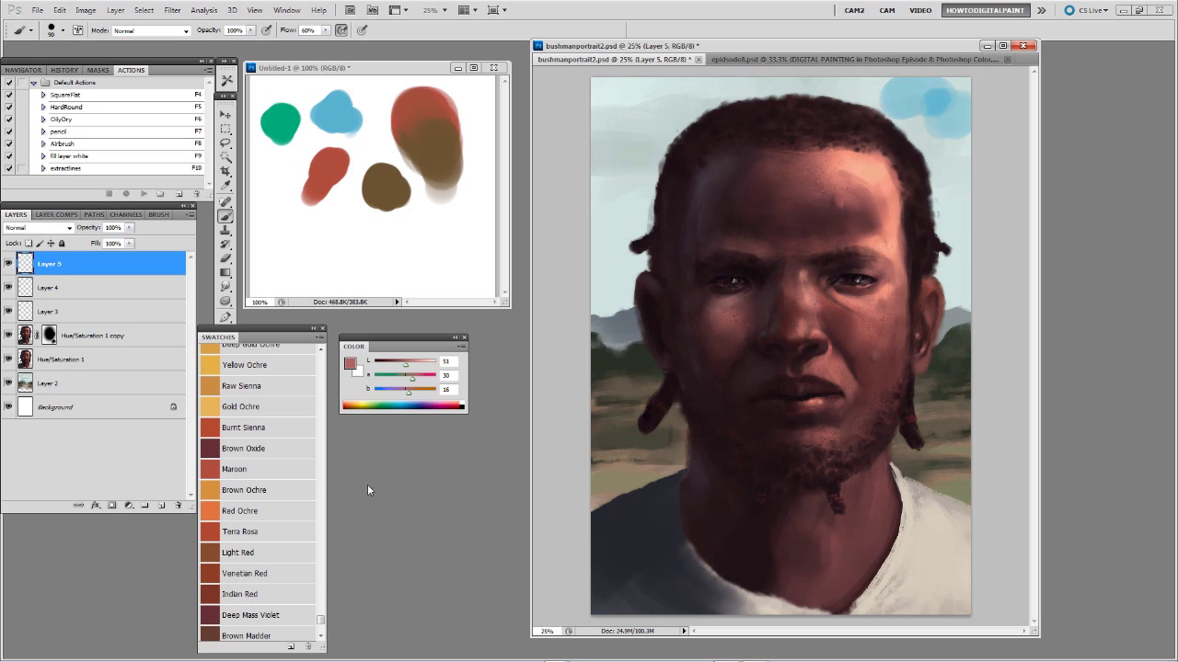